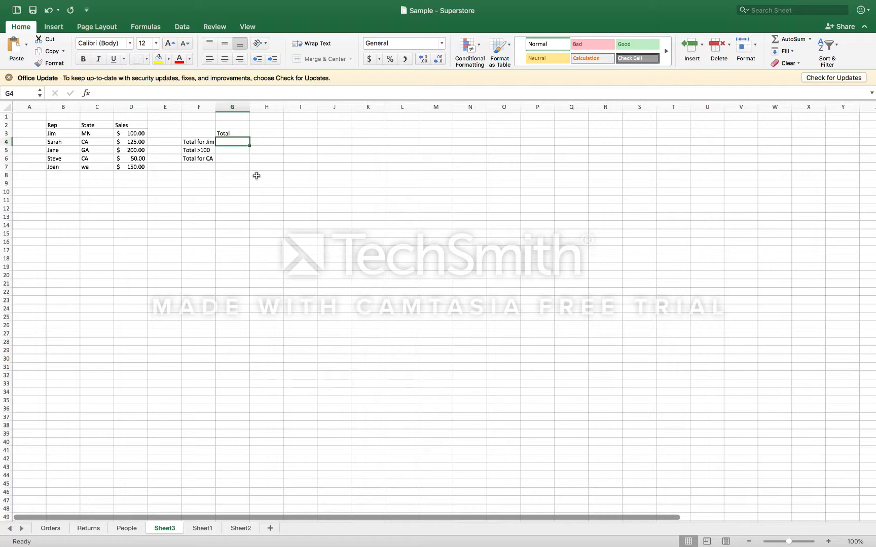
In G4, enter a SUMIF that matches the first rep's name in B3:B7 and sums the sales in D3:D7
left_click(246, 174)
left_click(235, 144)
type("=")
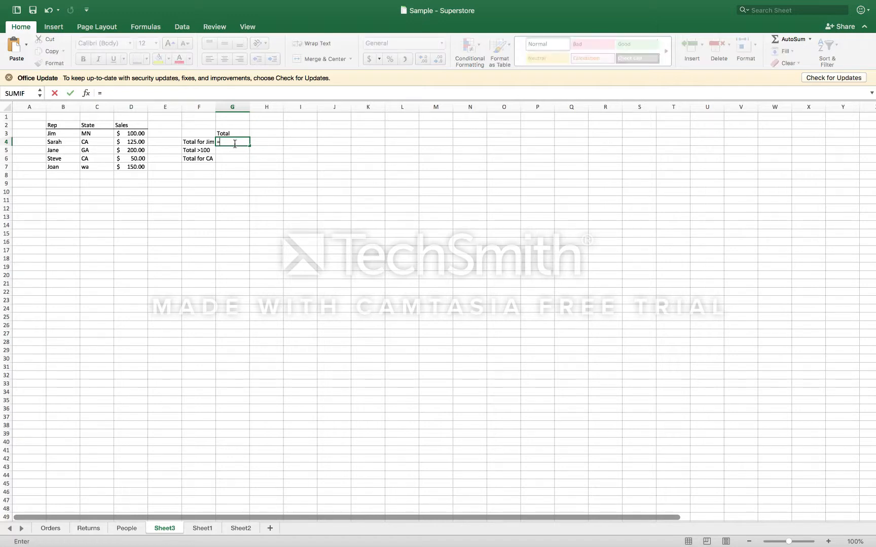
type("sumif")
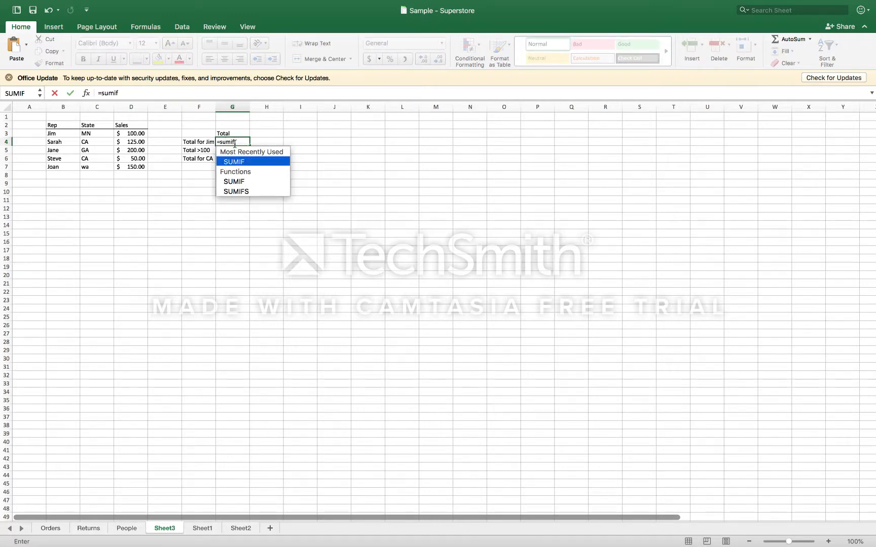
double_click(233, 161)
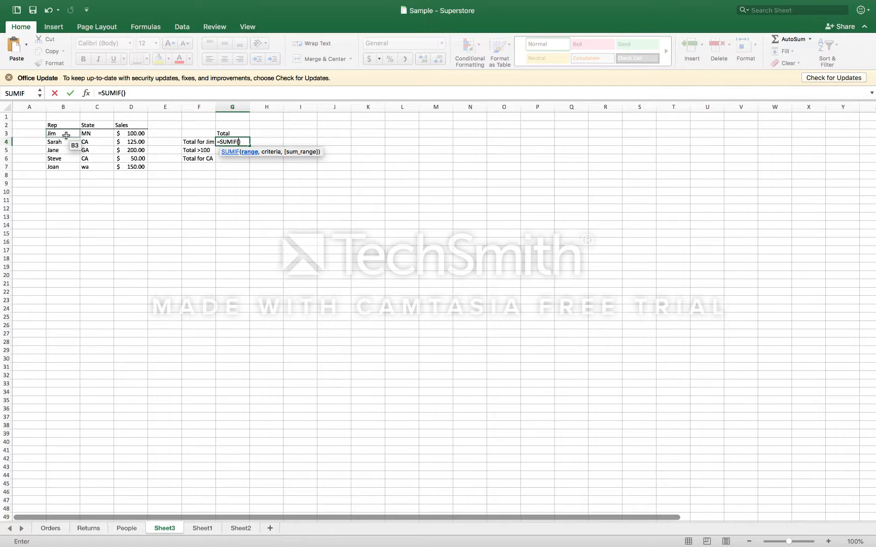
left_click_drag(66, 136, 61, 162)
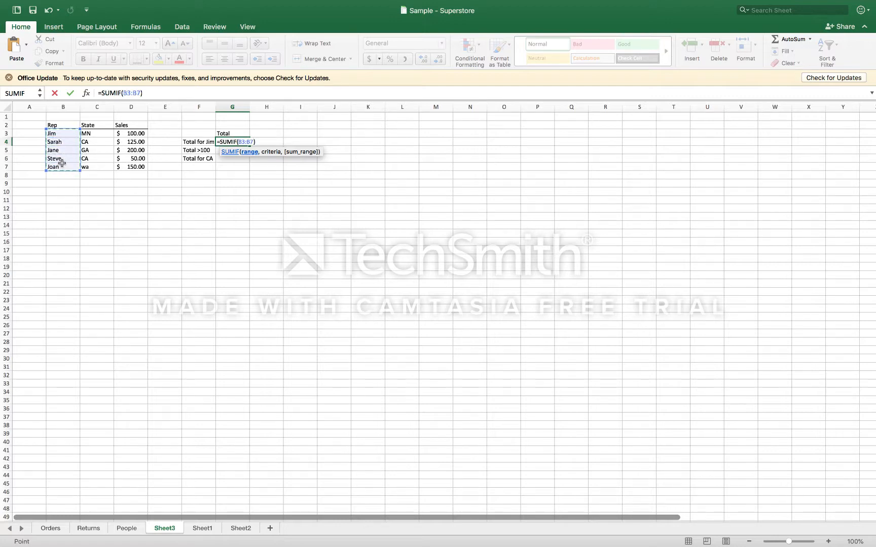
type(",")
type("\"JIM")
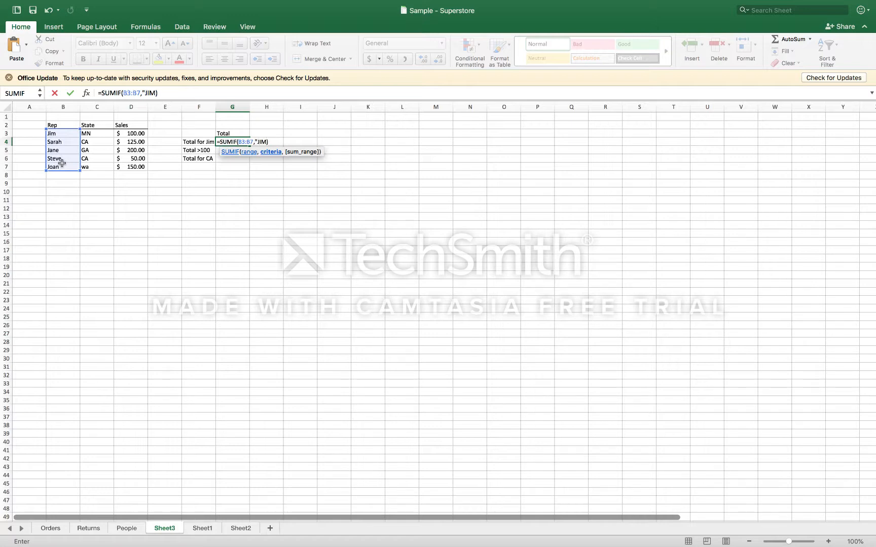
key("BackSpace")
key("BackSpace")
type("im\",")
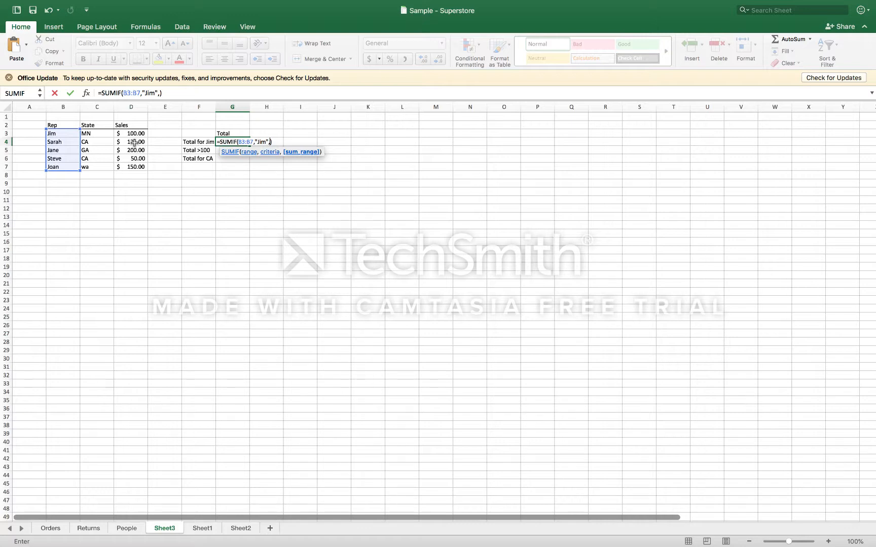
left_click_drag(131, 134, 131, 166)
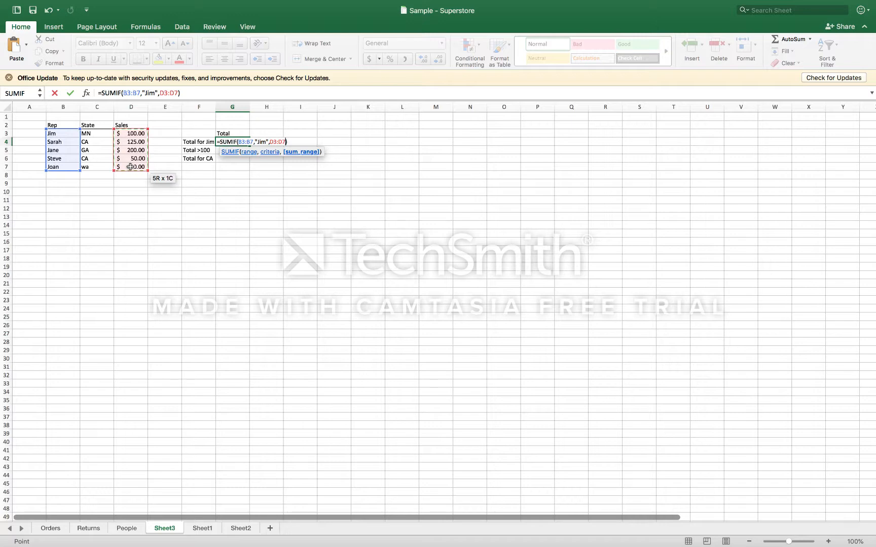
key("Return")
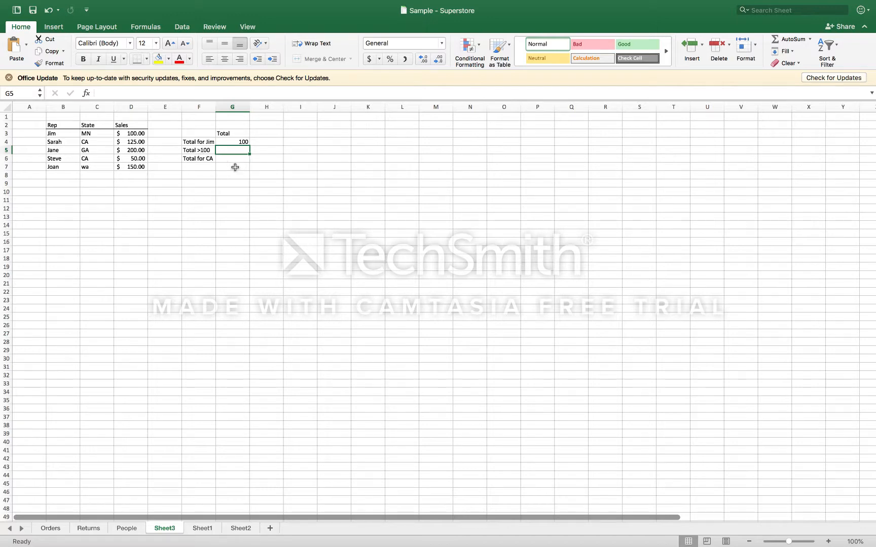
In G5, total the sales above 100 with the formula =SUMIF(D3:D7,">100")
type("=s")
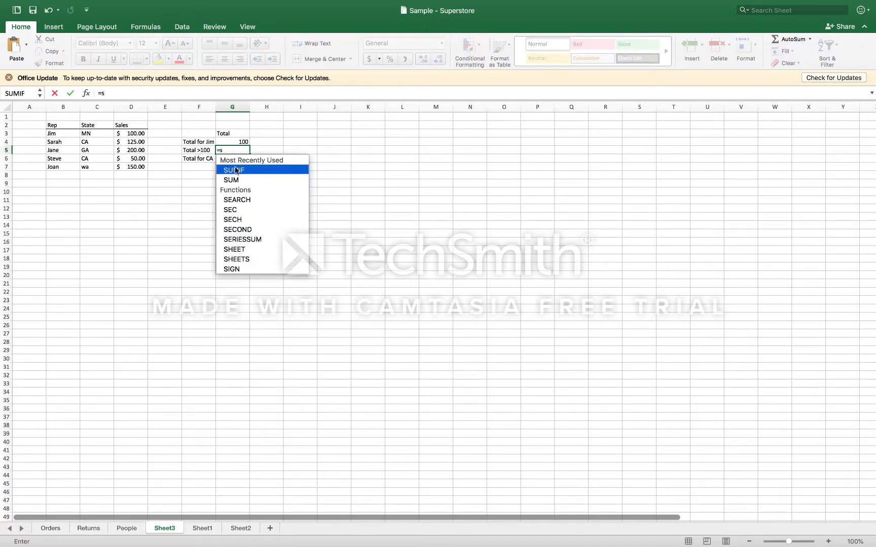
type("umif")
double_click(235, 170)
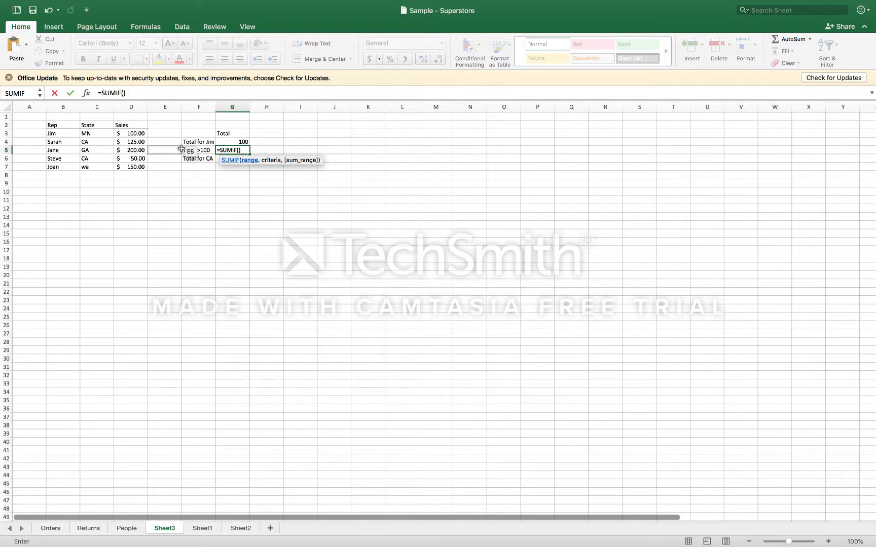
left_click(133, 133)
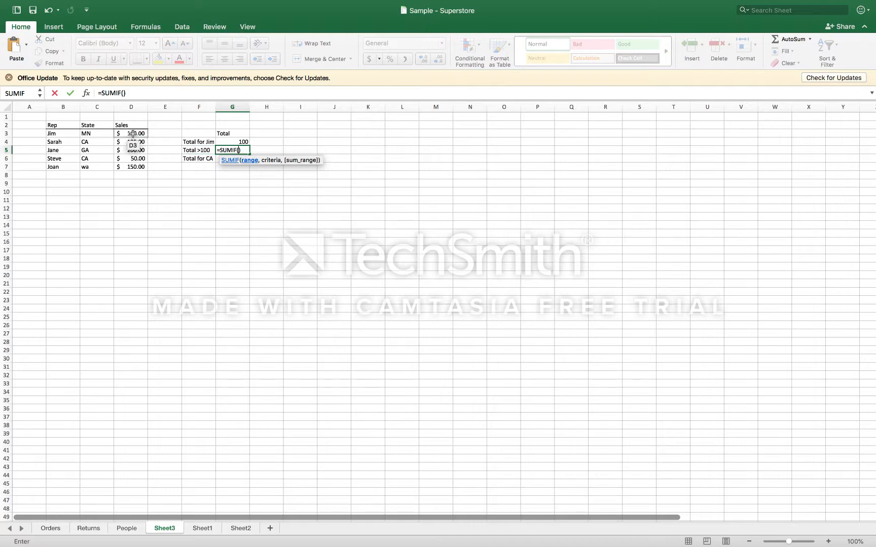
left_click_drag(133, 134, 132, 163)
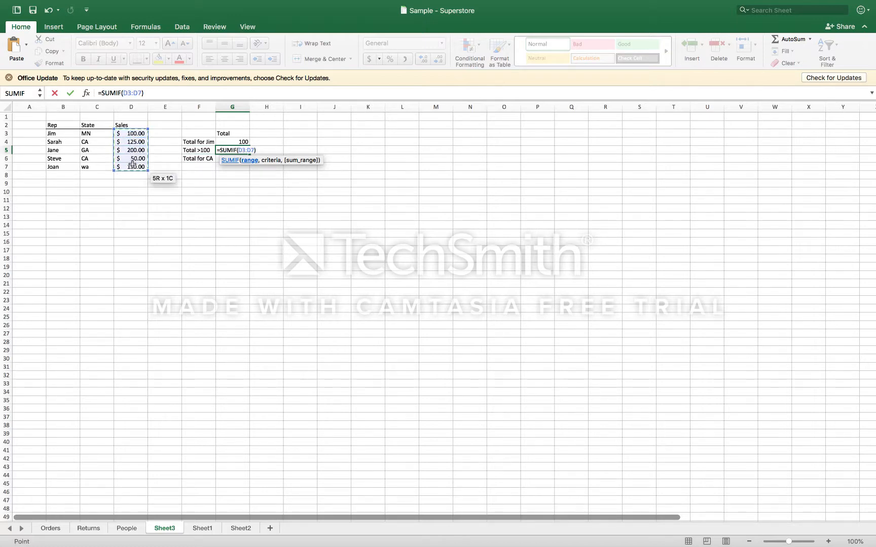
type(",")
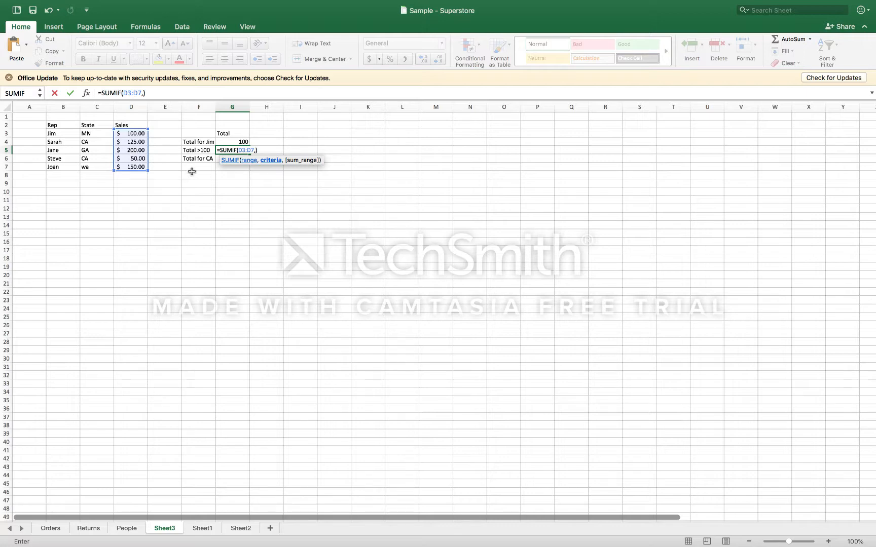
type("\">100\",")
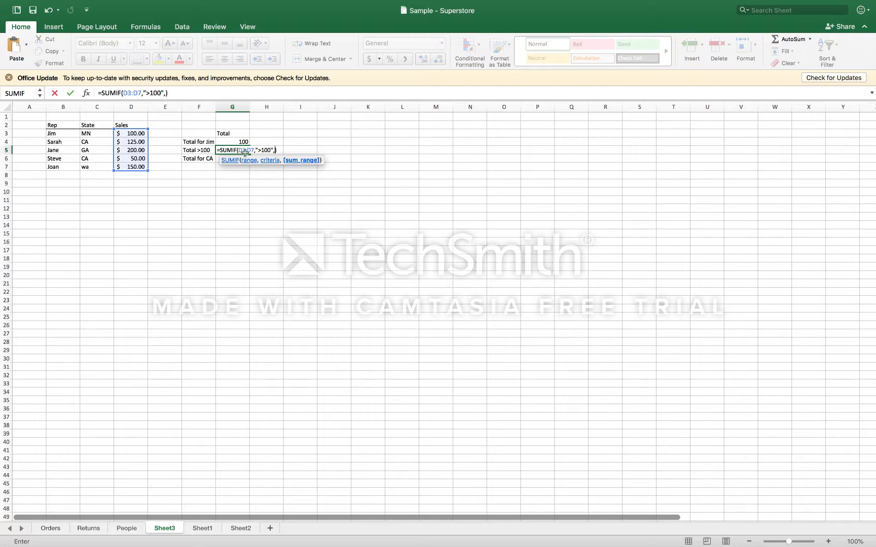
key("BackSpace")
key("Return")
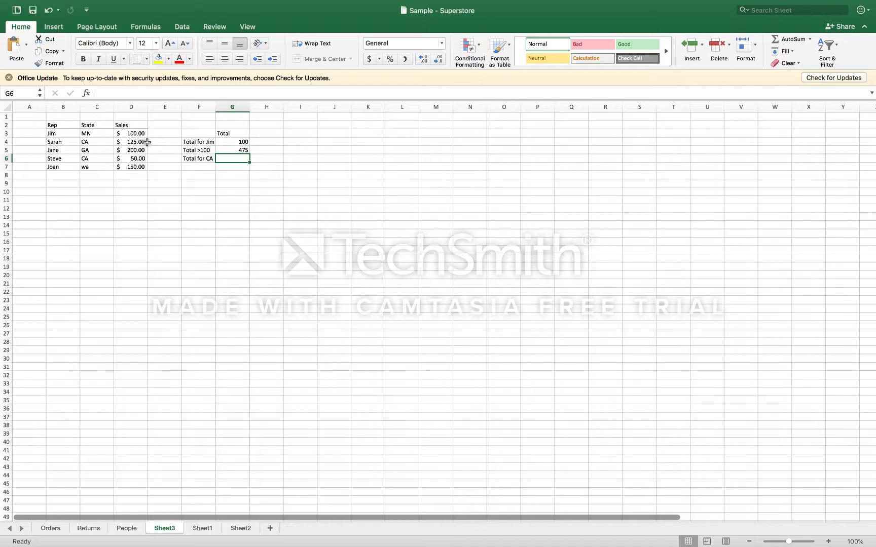
Cross-check the over-100 total by adding D4, D5 and D7 in cell D10, and clear that cell again
left_click(135, 190)
type("=")
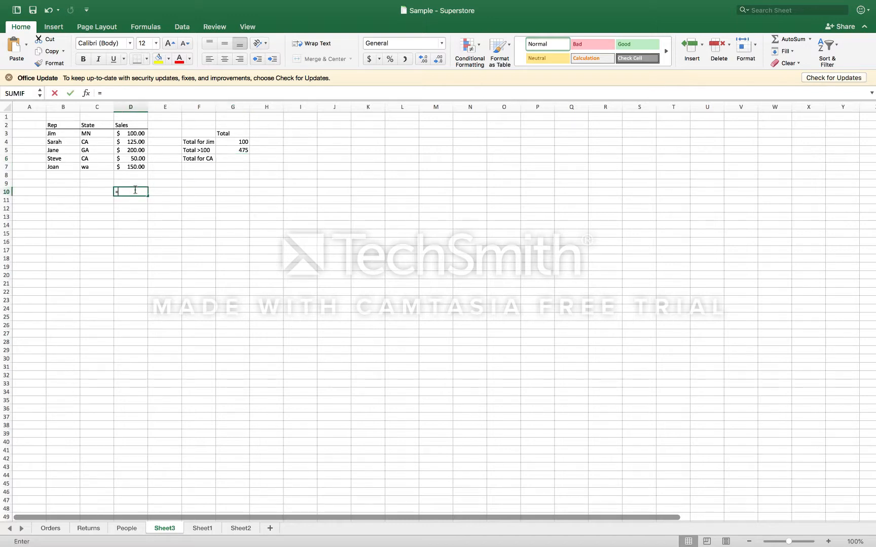
left_click(141, 142)
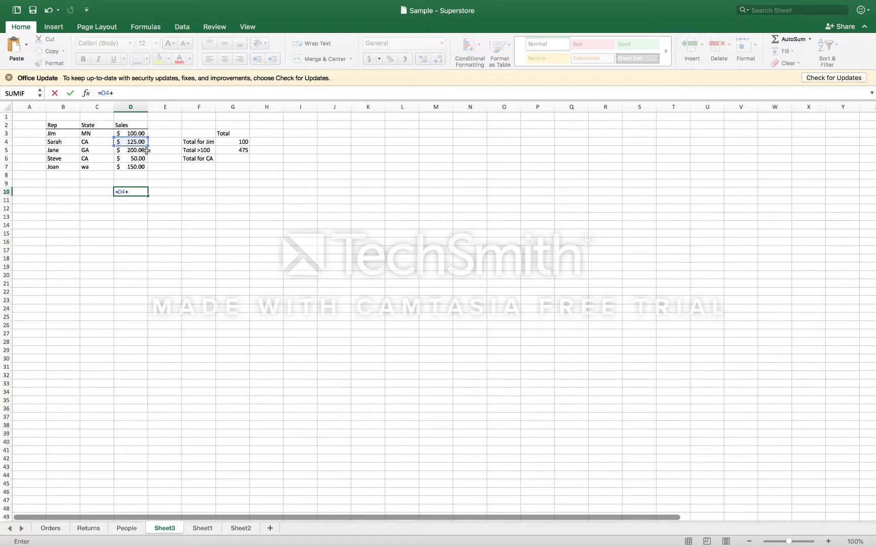
type("+")
left_click(143, 151)
type("+")
left_click(142, 167)
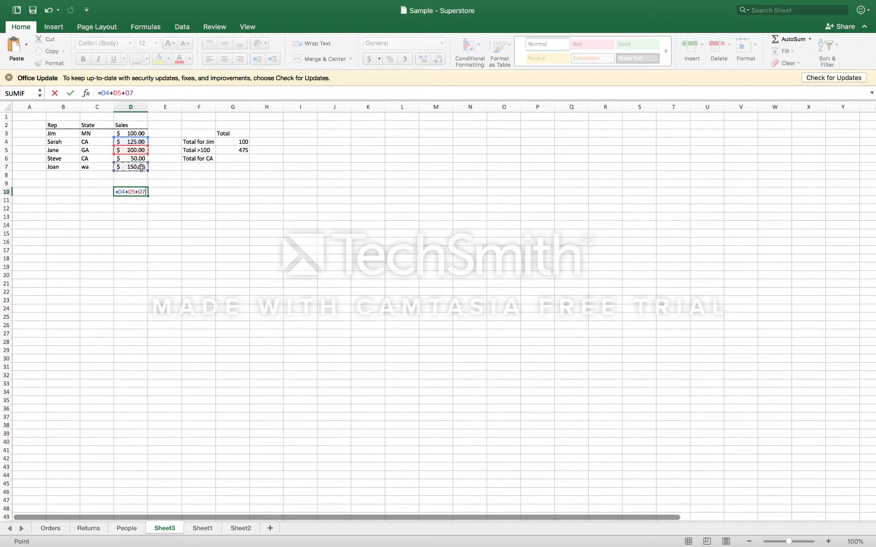
key("Return")
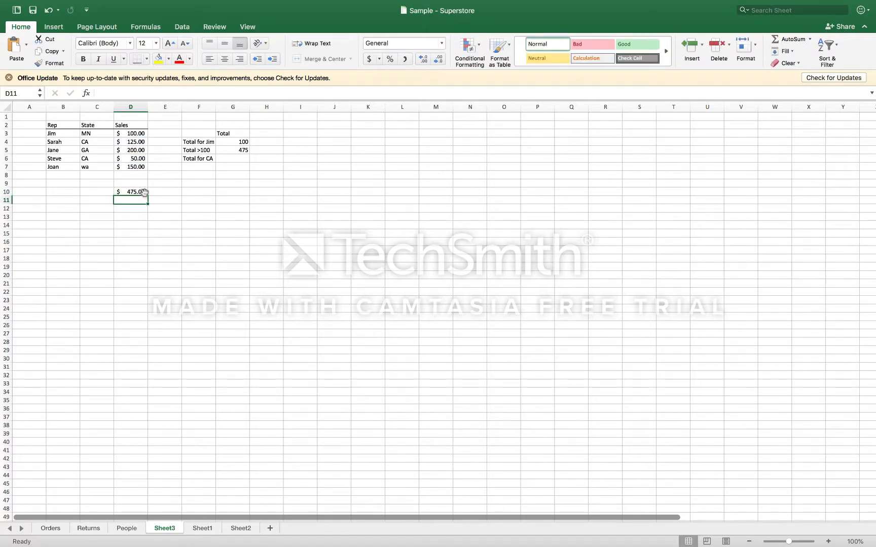
left_click(143, 192)
key("Delete")
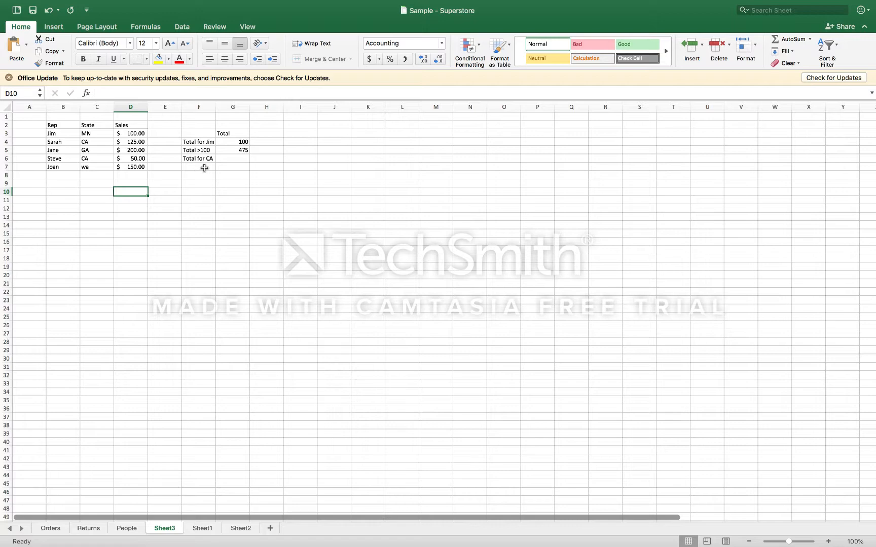
In G6, total the California sales with the formula =SUMIF(C3:C7,"CA",D3:D7)
left_click(231, 160)
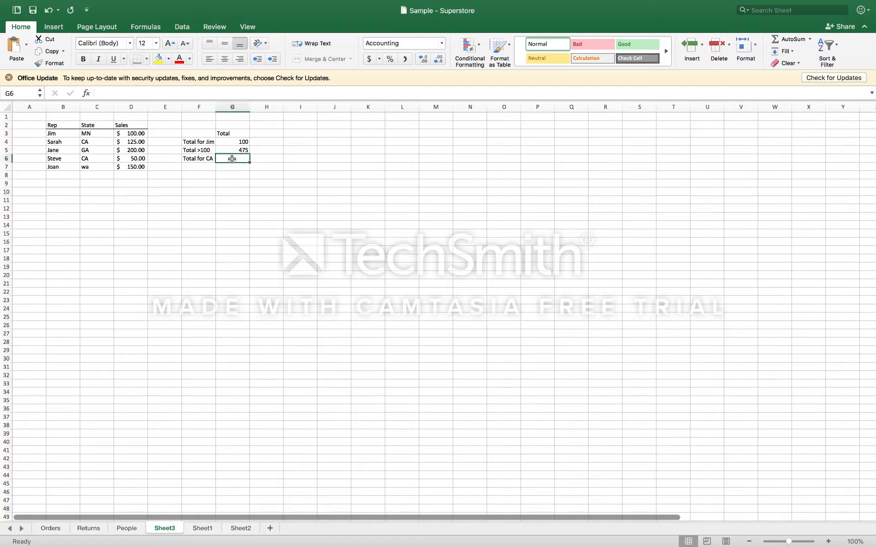
type("=")
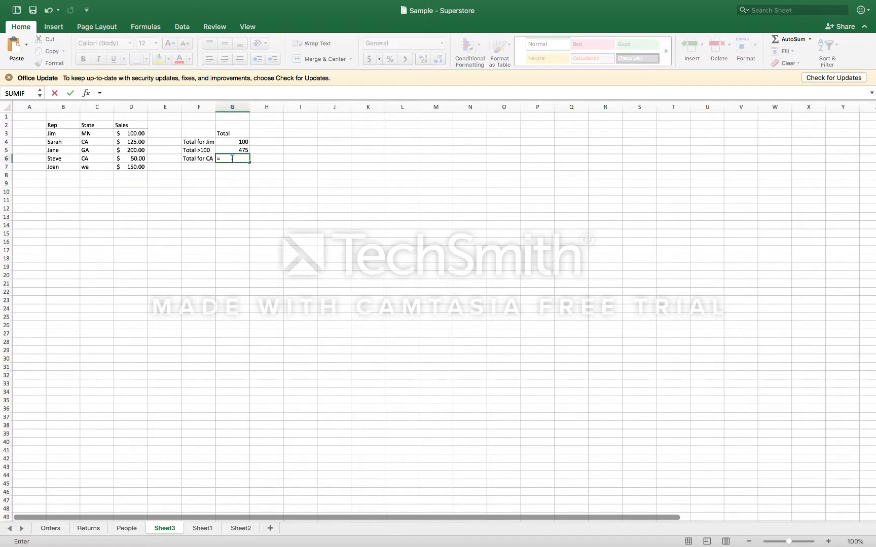
type("SUmif")
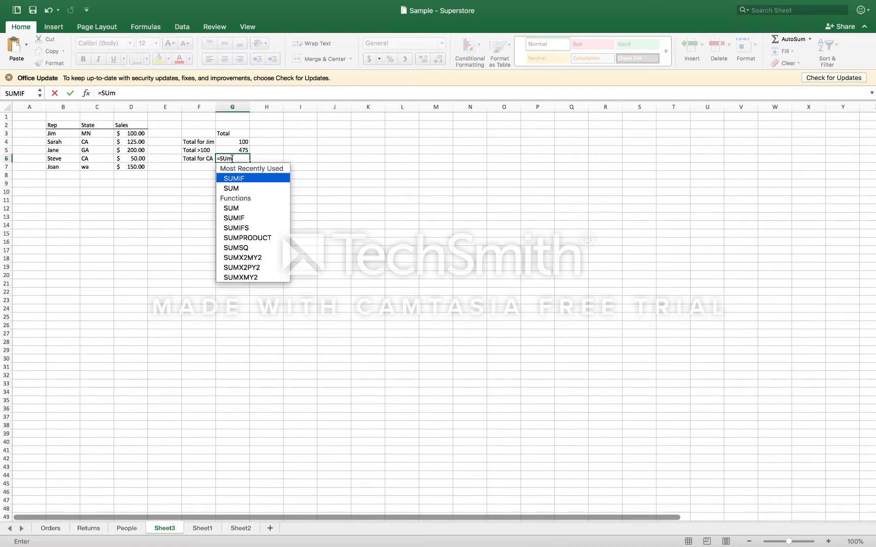
double_click(235, 178)
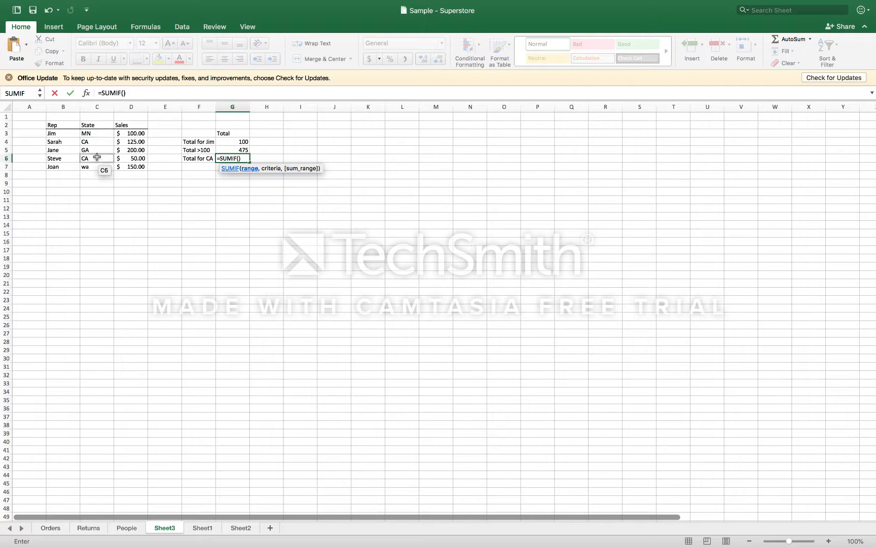
left_click_drag(94, 133, 93, 167)
type(",")
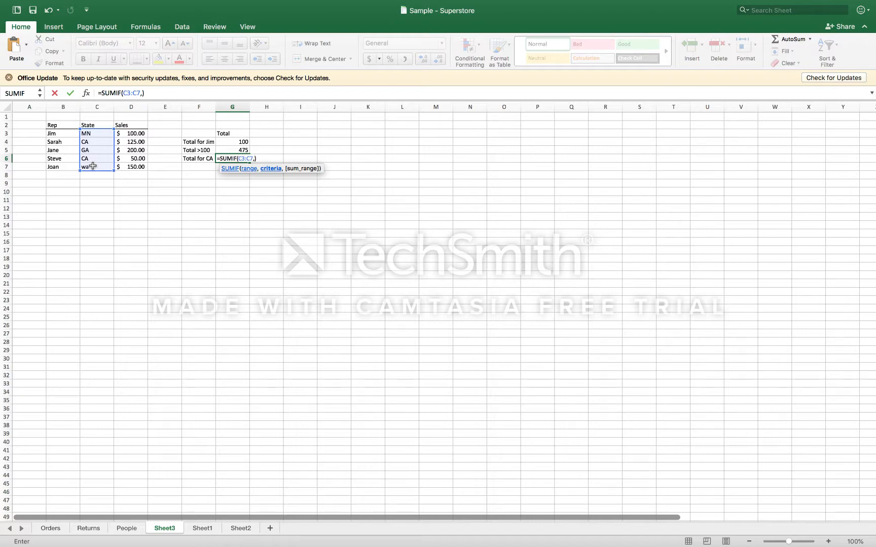
type("\"CA\"<")
key("BackSpace")
type(",")
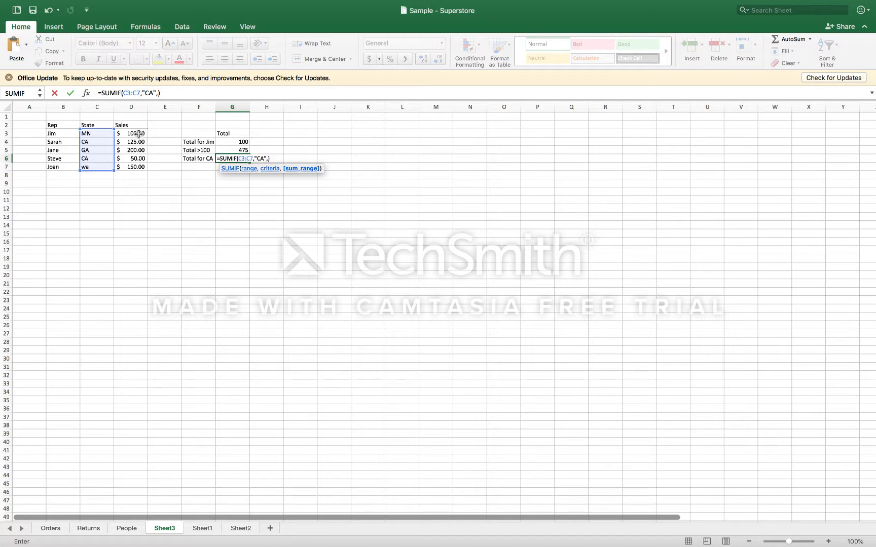
left_click_drag(139, 133, 137, 166)
type(")")
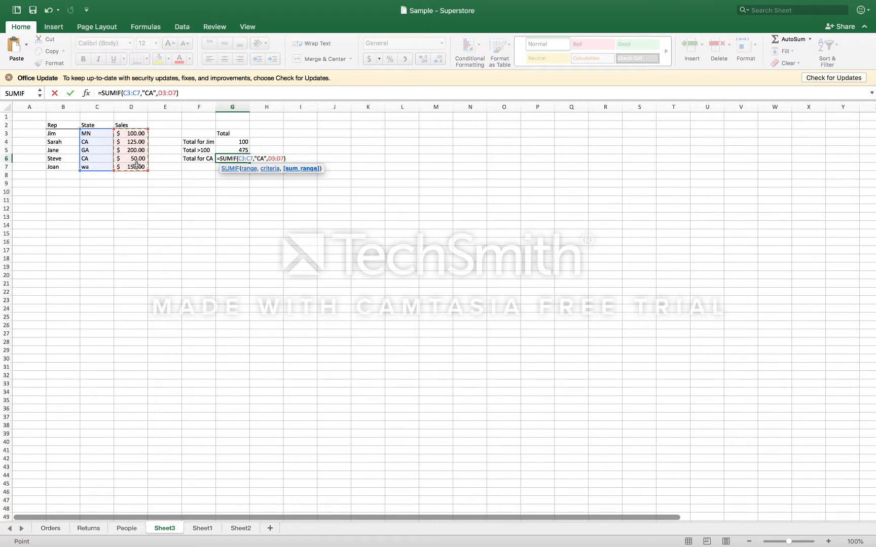
key("Return")
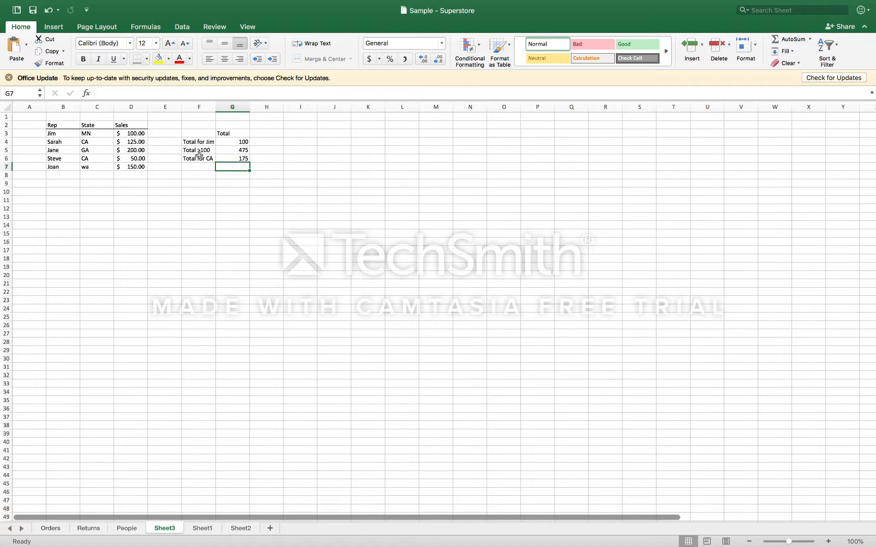
left_click(237, 210)
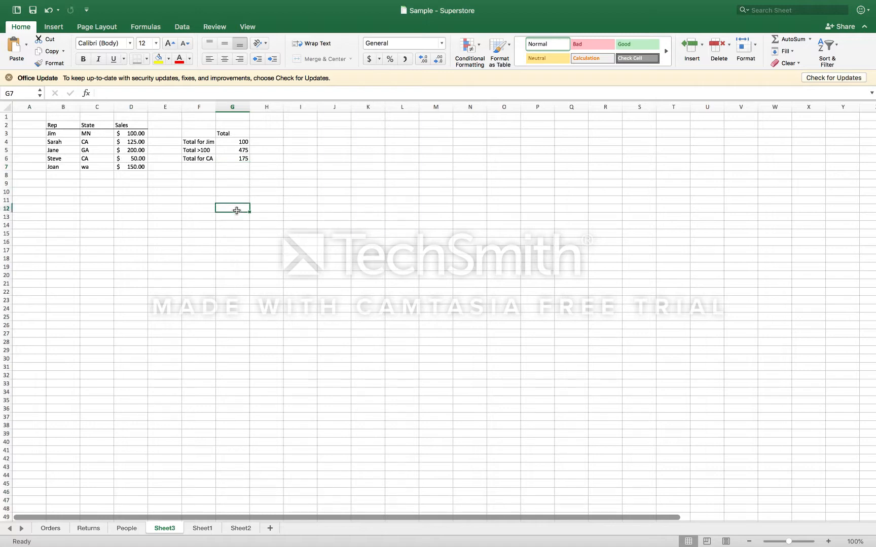
left_click(130, 199)
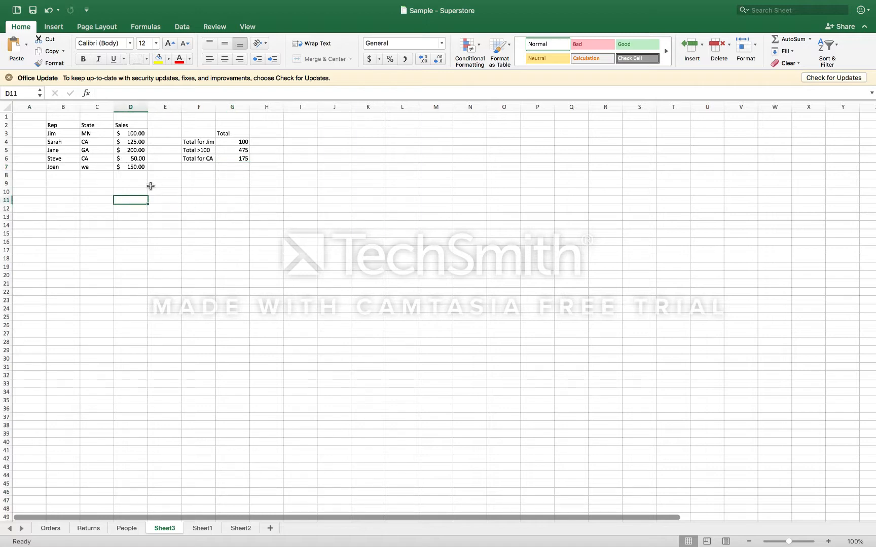
left_click_drag(138, 184, 158, 185)
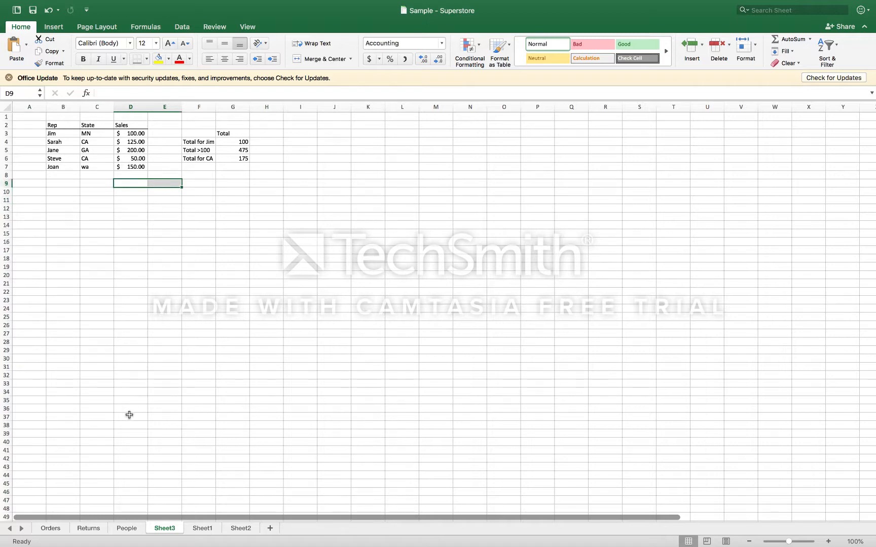
On the Orders sheet, delete the existing SUMIF formula from cell W4 and look over the order data
left_click(58, 530)
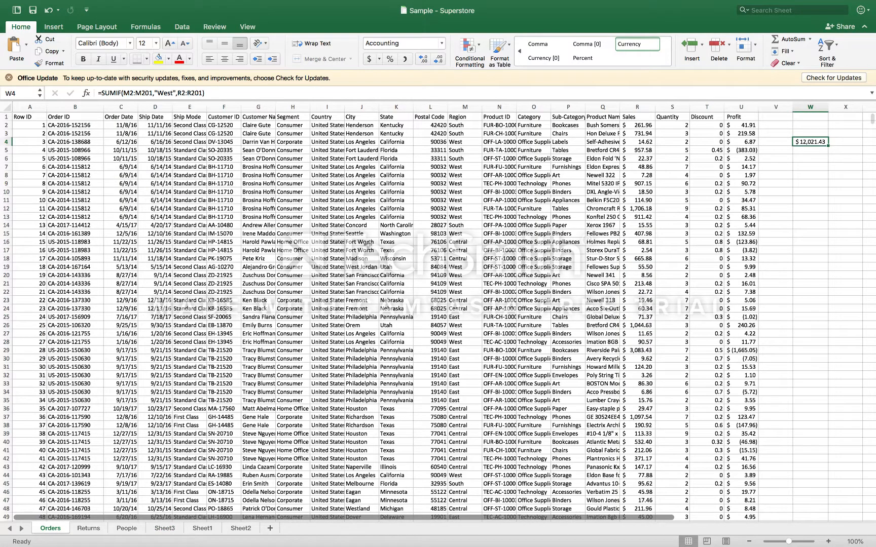
key("Delete")
scroll(381, 175, "down", 5)
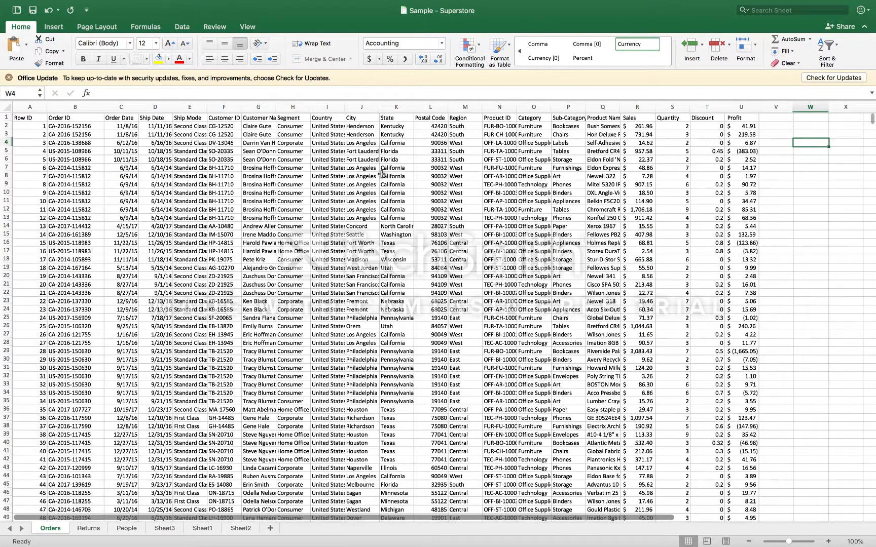
scroll(381, 174, "up", 5)
scroll(381, 175, "down", 5)
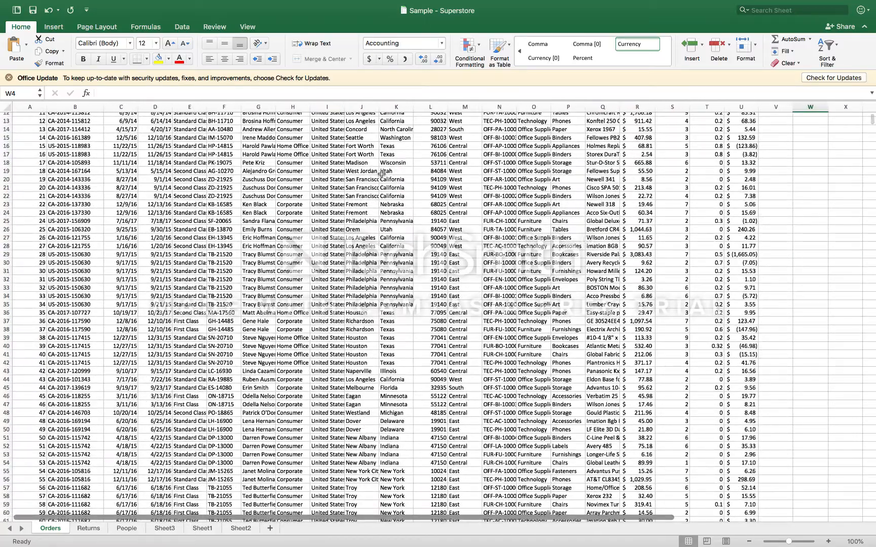
scroll(381, 175, "up", 5)
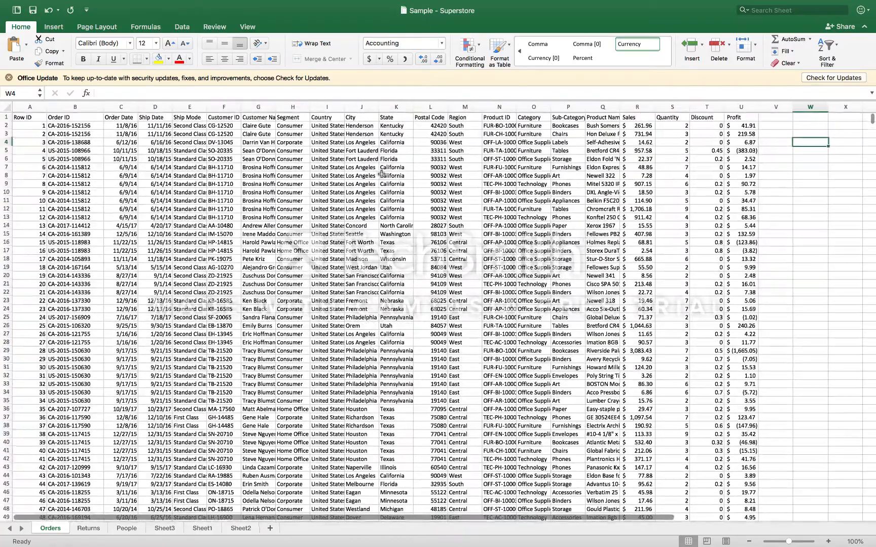
In W4 on the Orders sheet, begin a SUMIF formula with the Region cells M2:M201 as the range to test
scroll(618, 163, "down", 15)
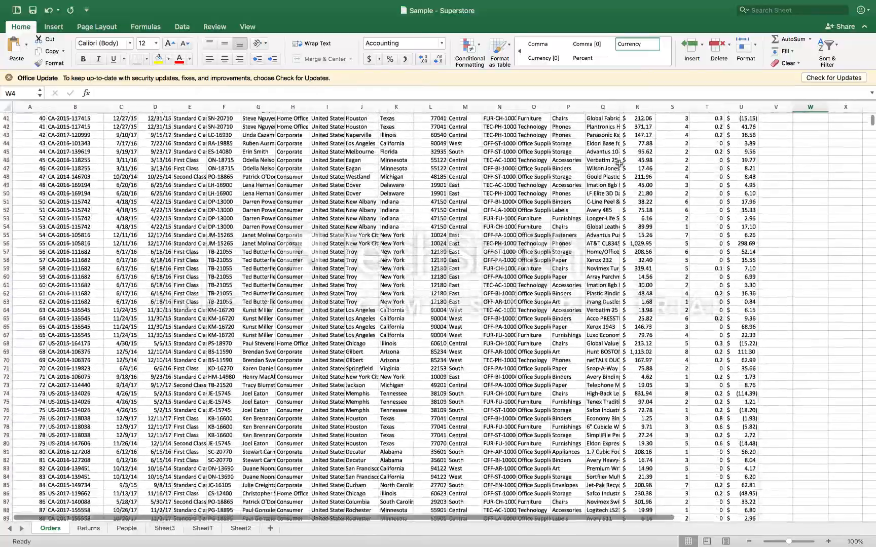
scroll(619, 163, "up", 13)
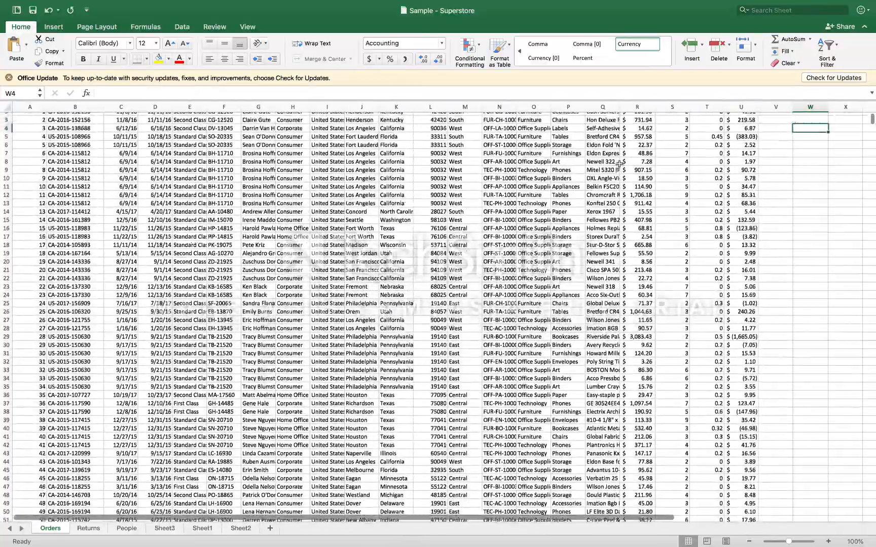
scroll(619, 164, "up", 1)
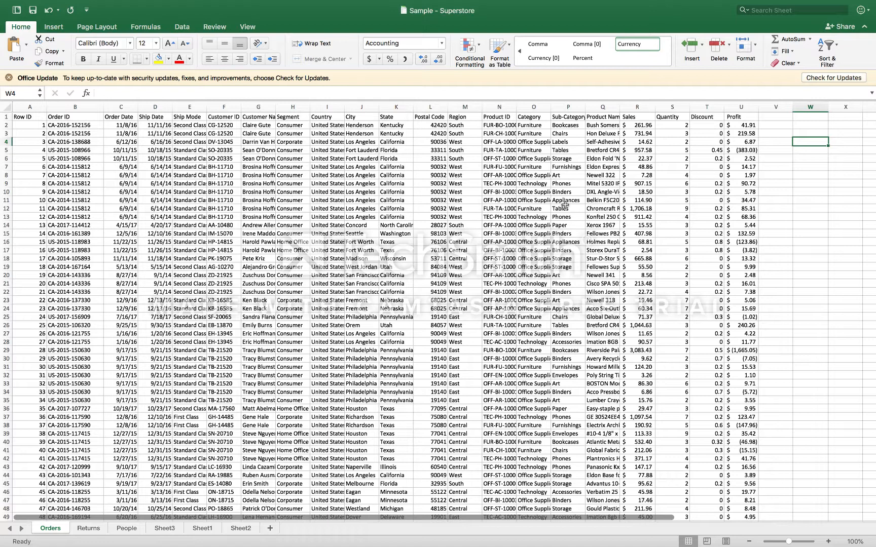
type("=")
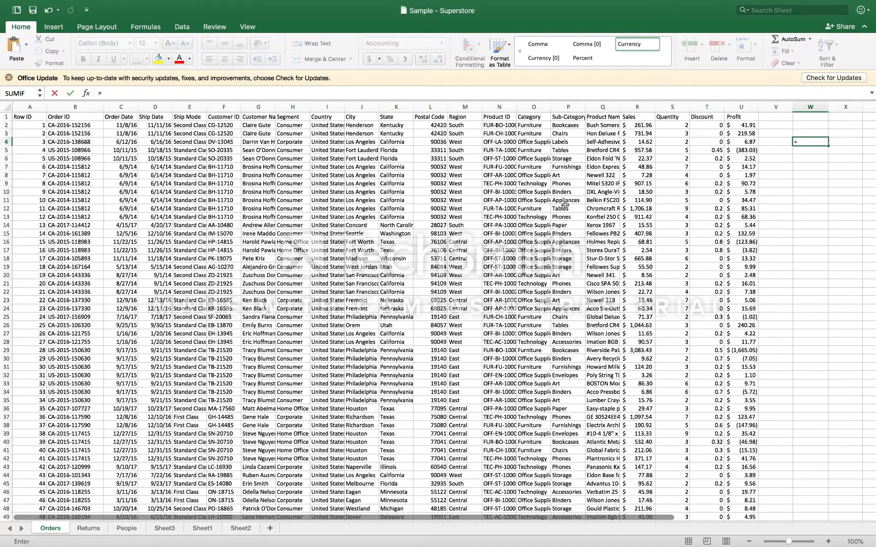
type("sumif")
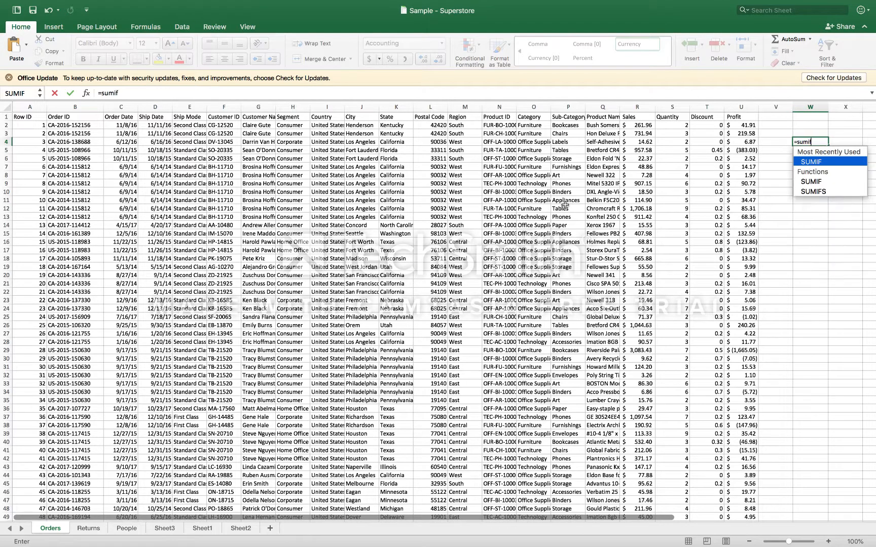
double_click(826, 162)
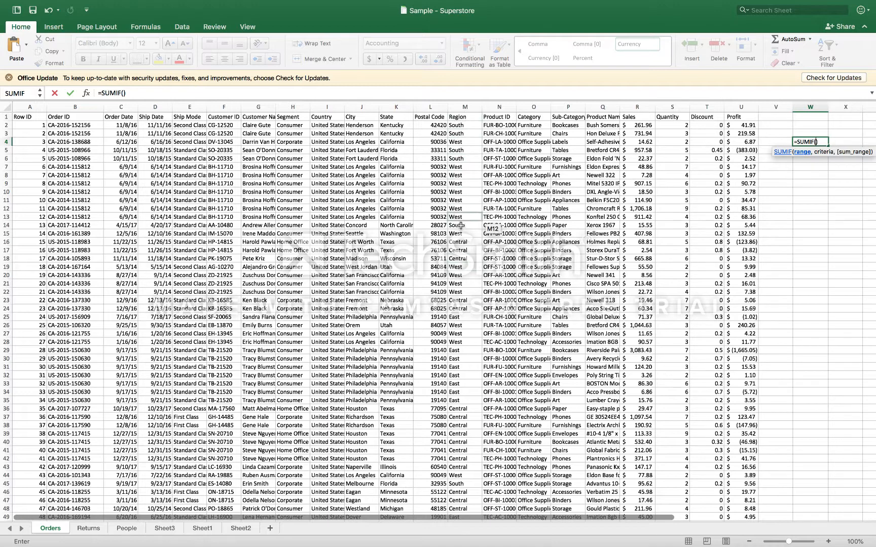
left_click(461, 125)
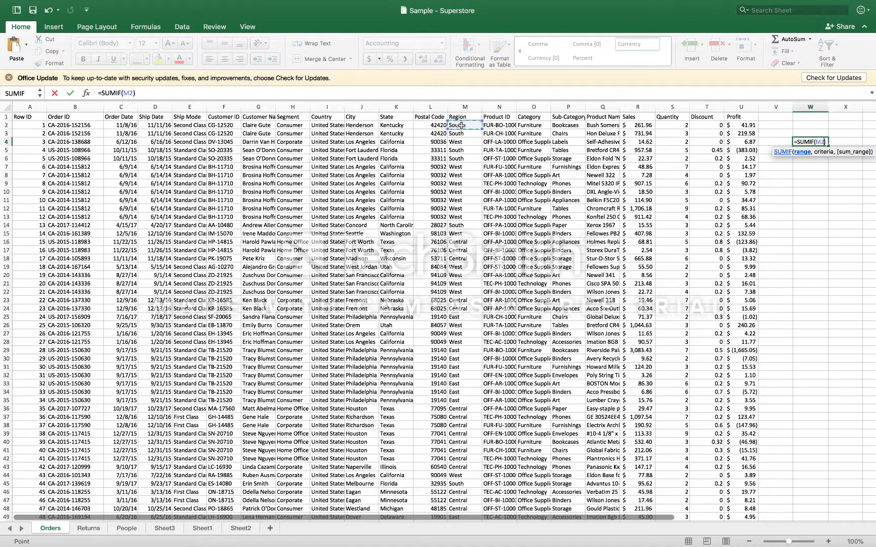
key("ctrl+shift+Down")
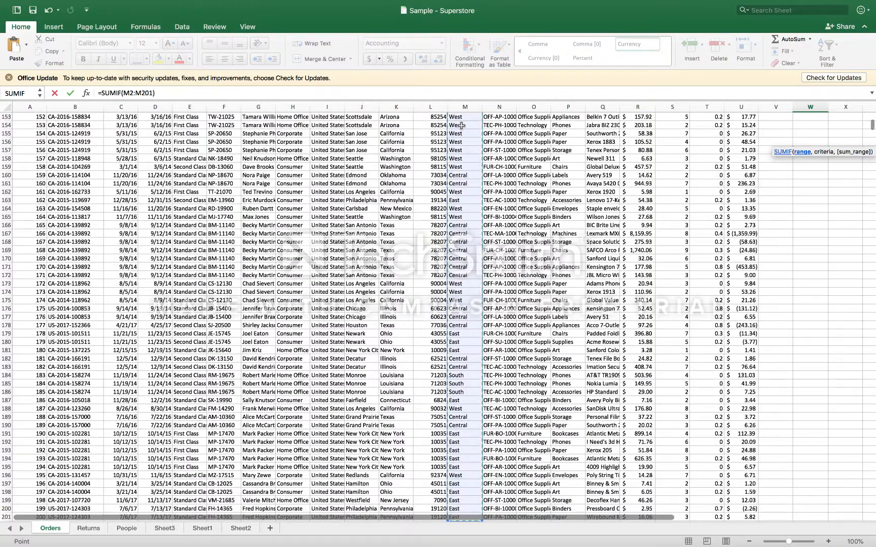
type(",")
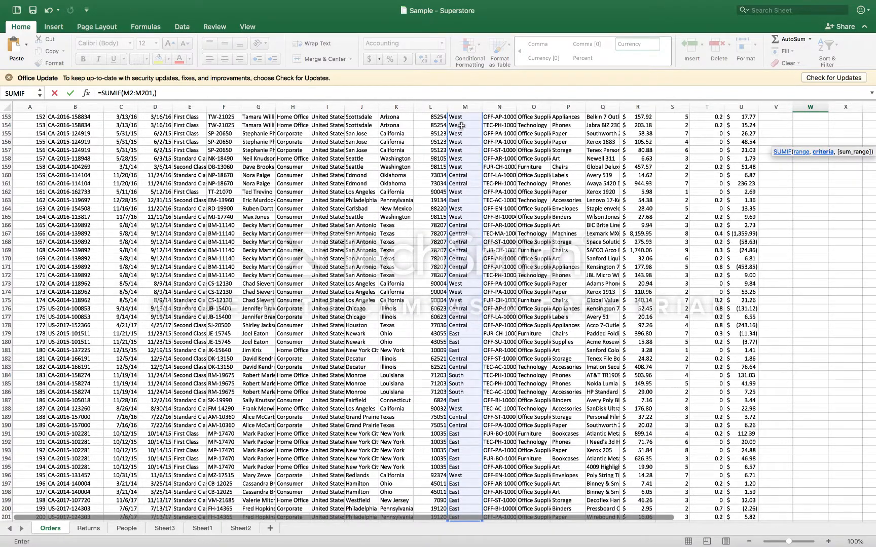
Complete the W4 formula with the criterion "West" and the Sales cells R2:R201 as the sum range, and select the result cell
scroll(544, 176, "up", 10)
scroll(543, 175, "up", 15)
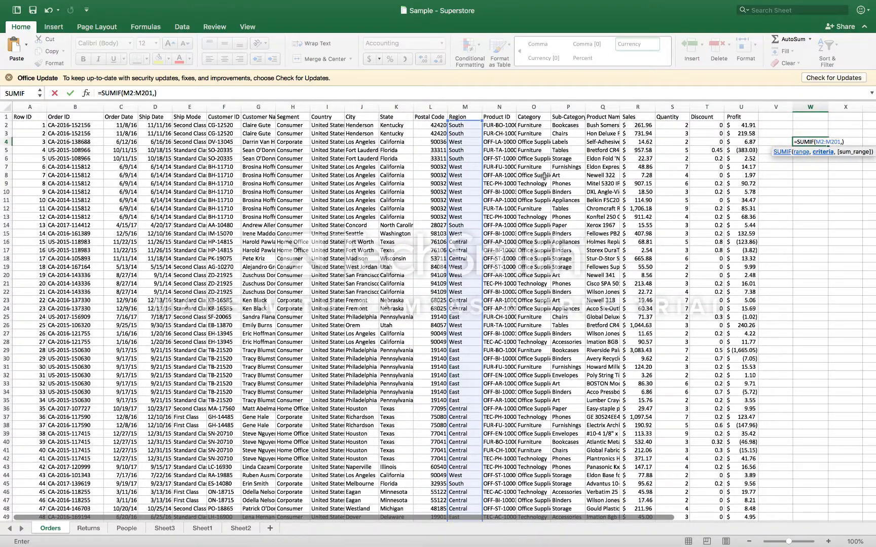
type("\"West\",")
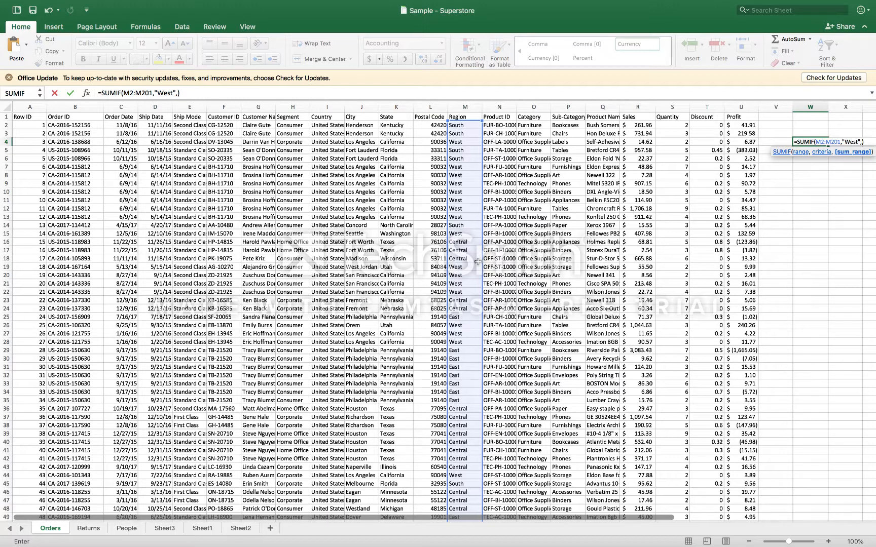
left_click(639, 125)
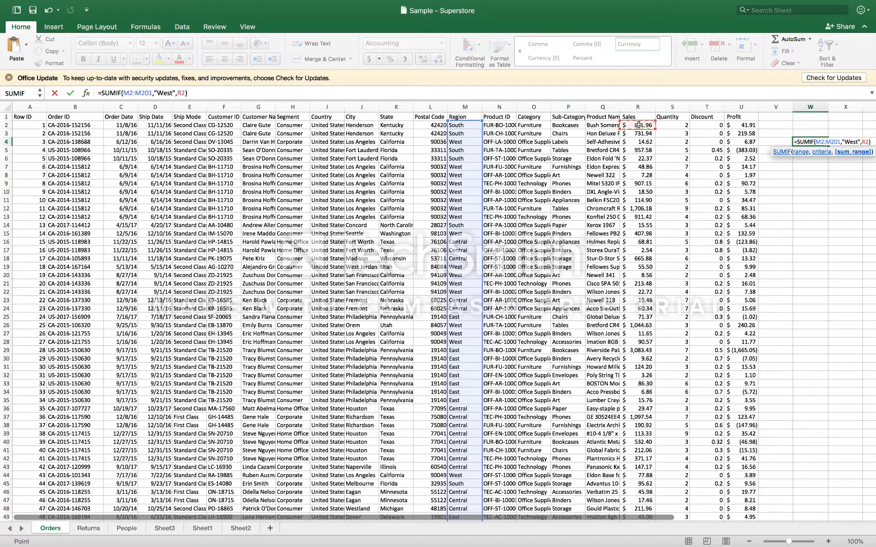
key("ctrl+shift+Down")
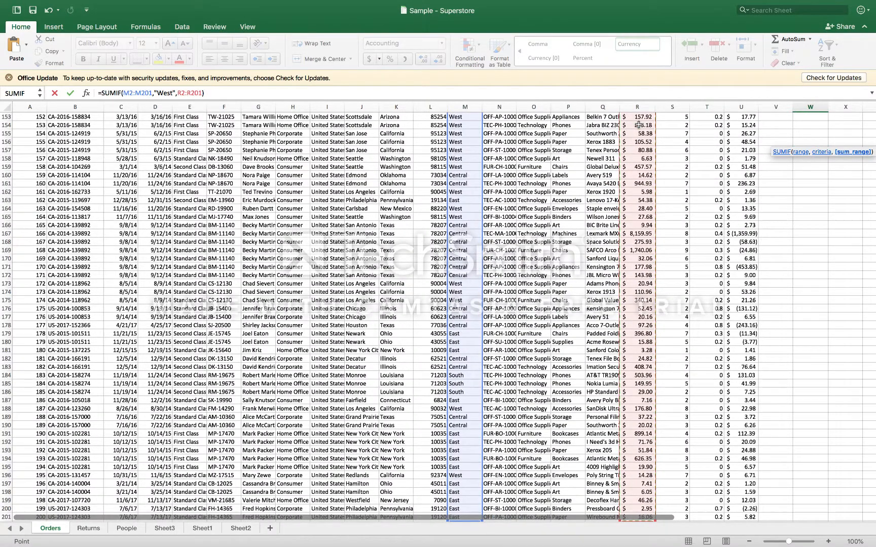
key("Return")
scroll(638, 125, "up", 4)
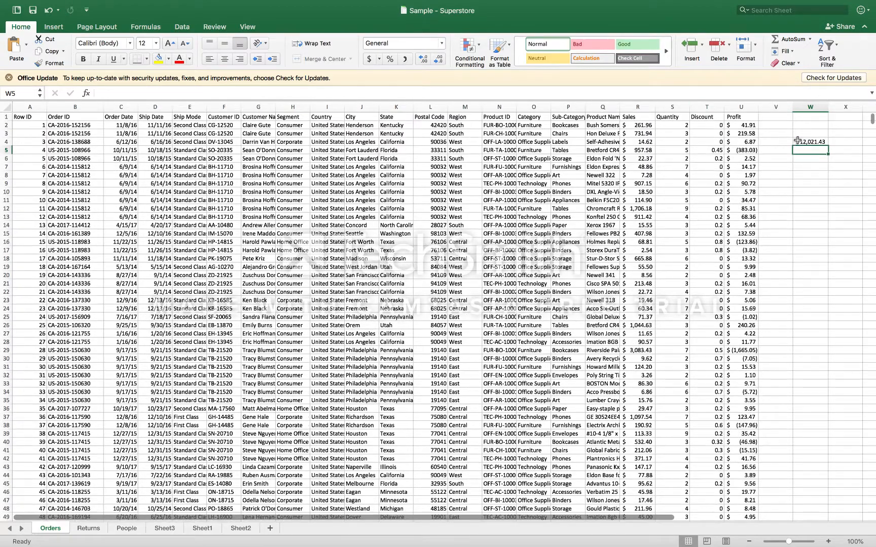
left_click(807, 143)
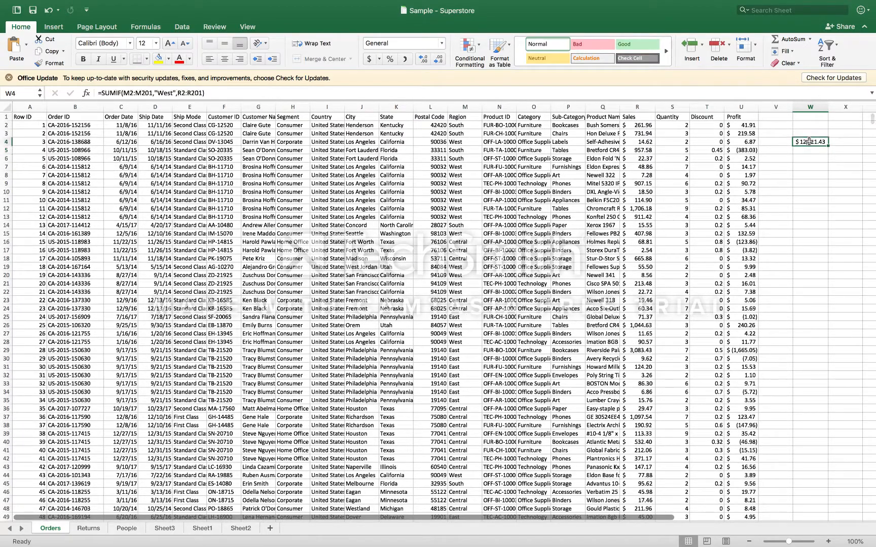